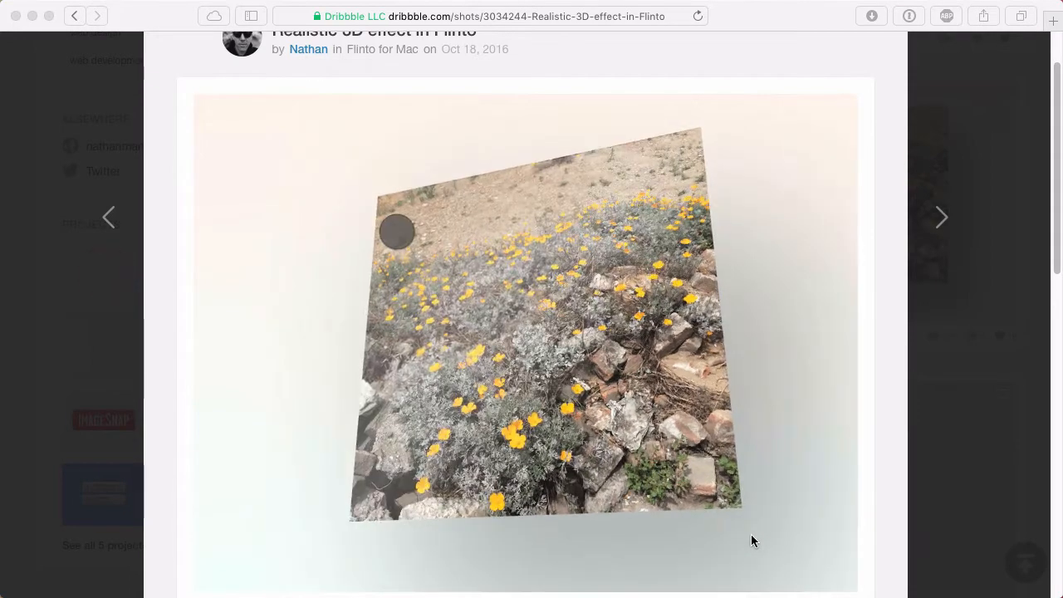
Look over the "Realistic 3D effect in Flinto" shot on Dribbble
scroll(431, 290, up, 2)
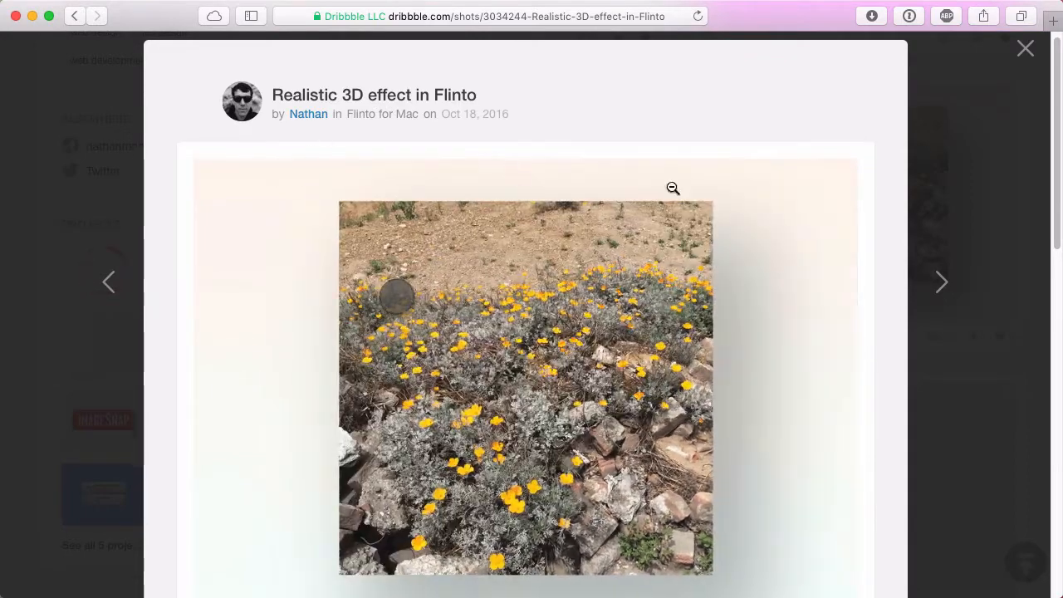
drag(1056, 215, 1055, 298)
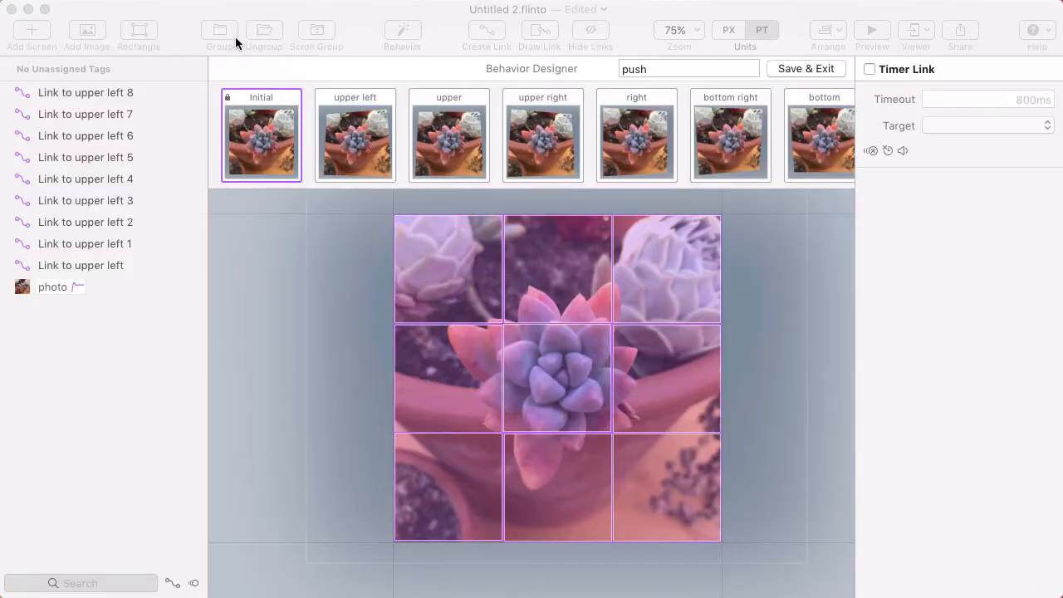
Switch to Flinto, leave the Behavior Designer for the push behavior and deselect everything on the Dribble Shot screen
click(290, 13)
key(Escape)
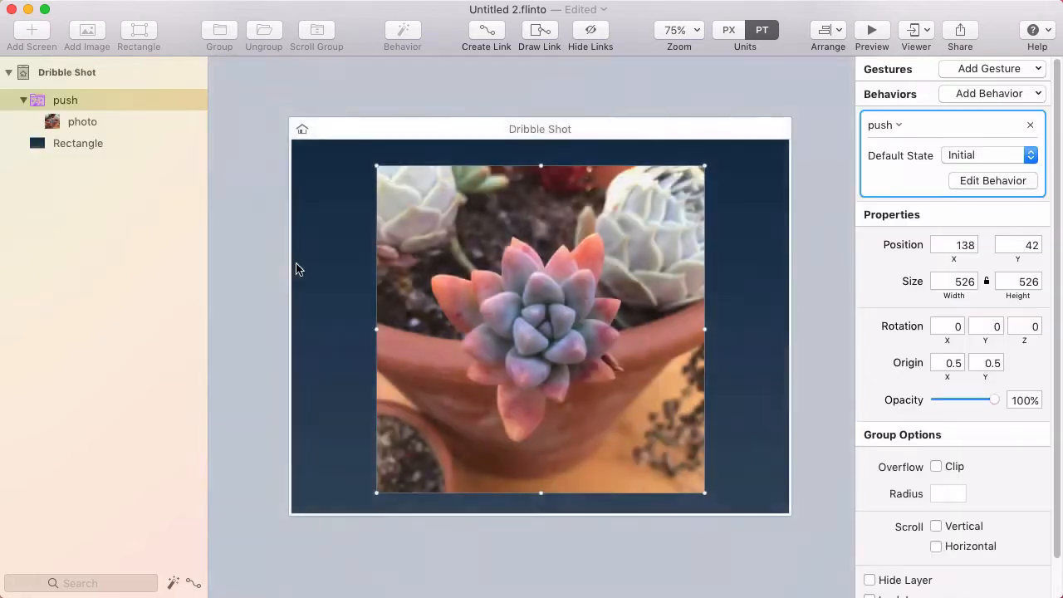
click(239, 161)
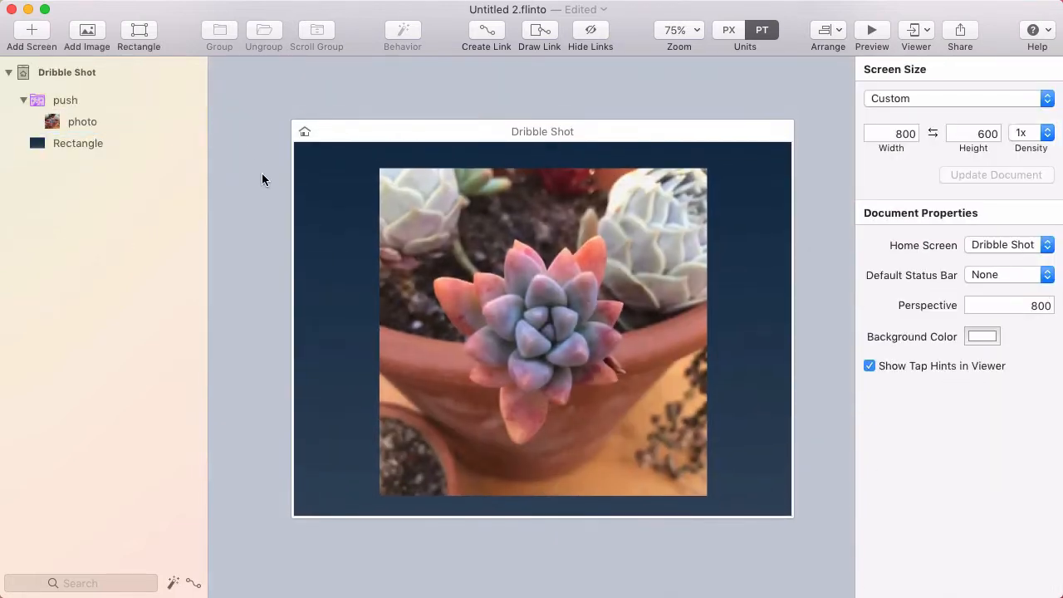
click(363, 197)
click(386, 186)
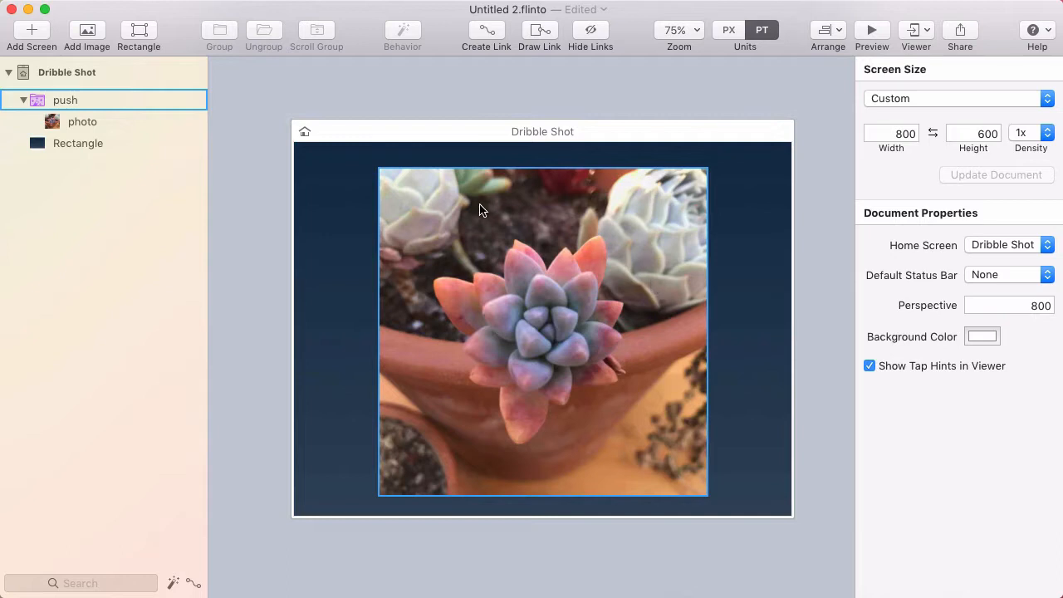
Preview the prototype and test how the photo reacts to being pushed at its corners, edges and center
double_click(426, 195)
key(super+p)
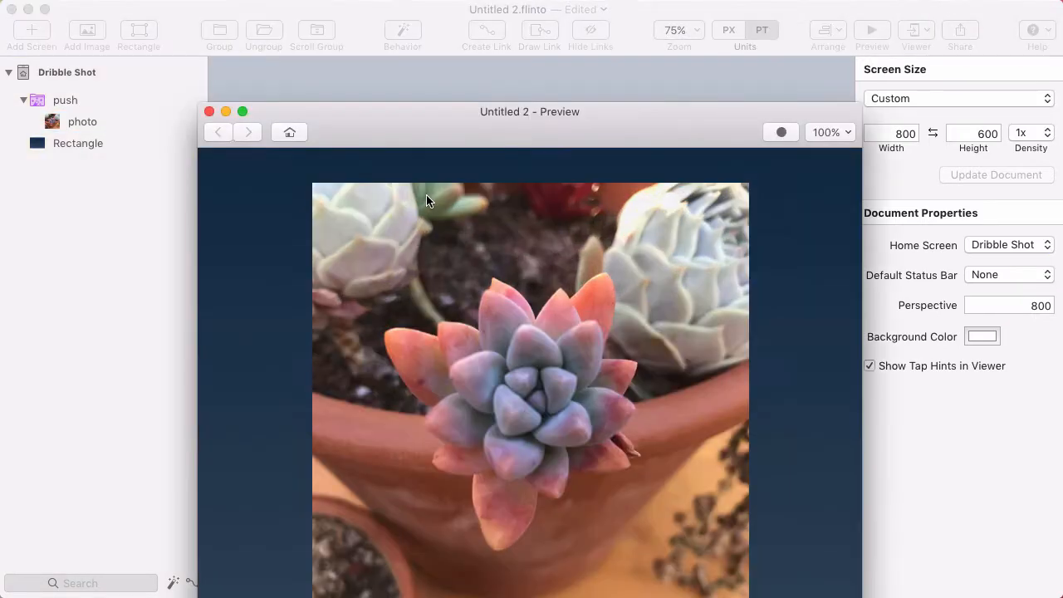
drag(389, 124, 373, 62)
click(330, 149)
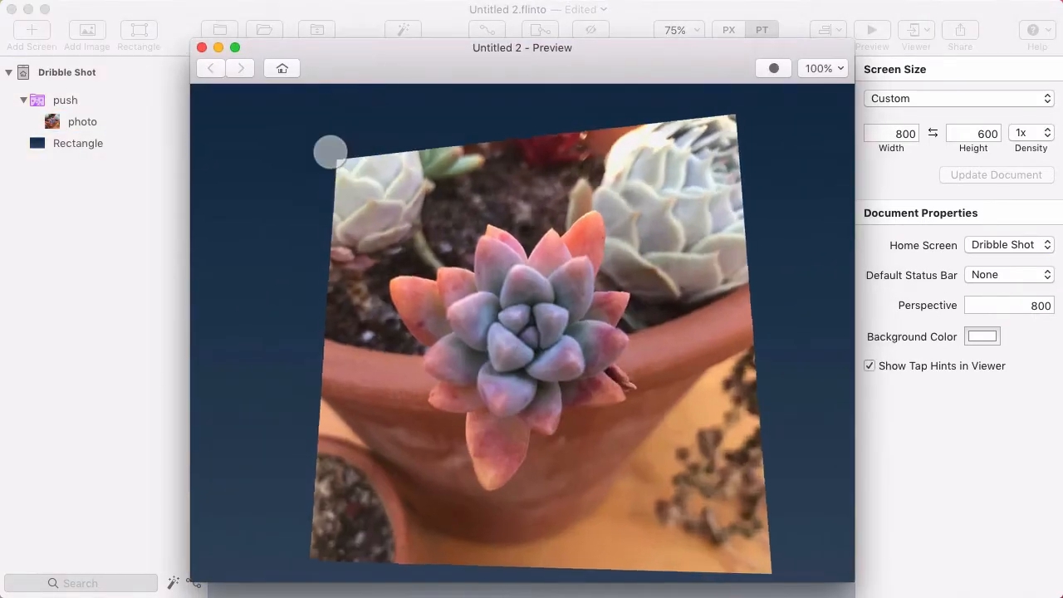
click(713, 143)
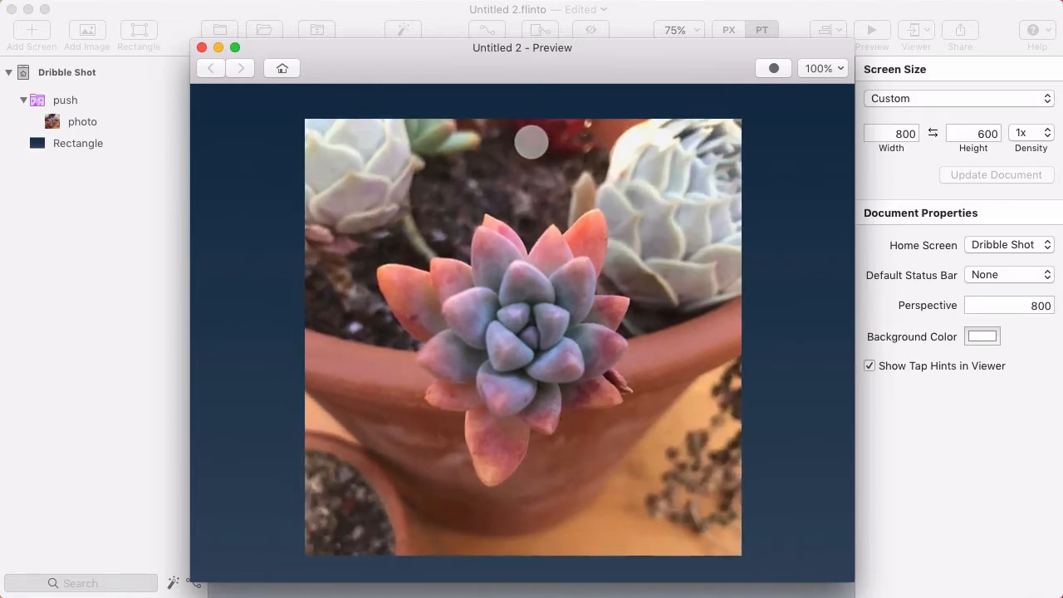
click(530, 145)
drag(334, 308, 690, 301)
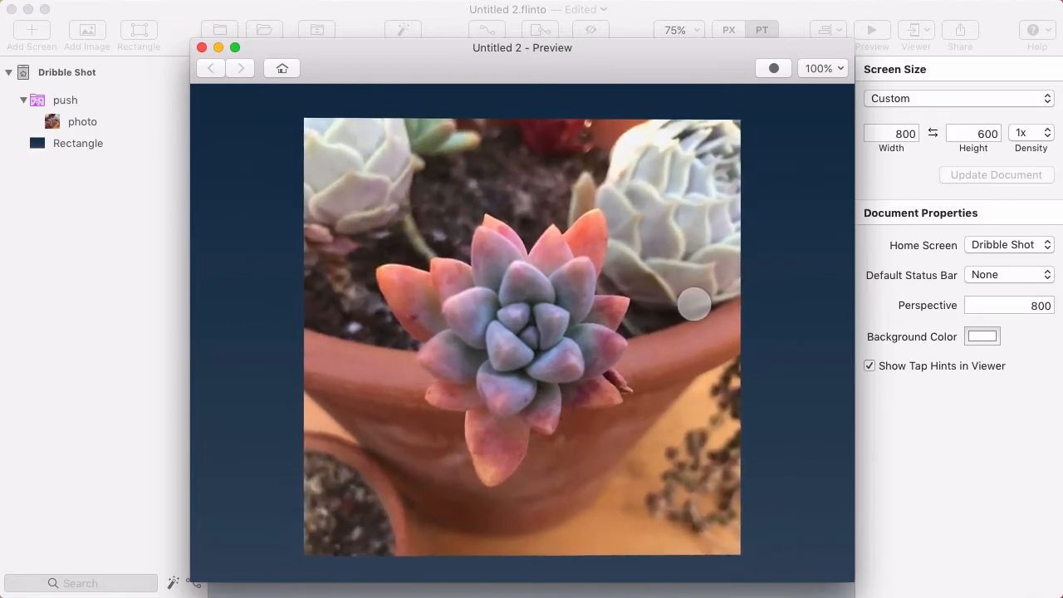
click(527, 320)
click(523, 318)
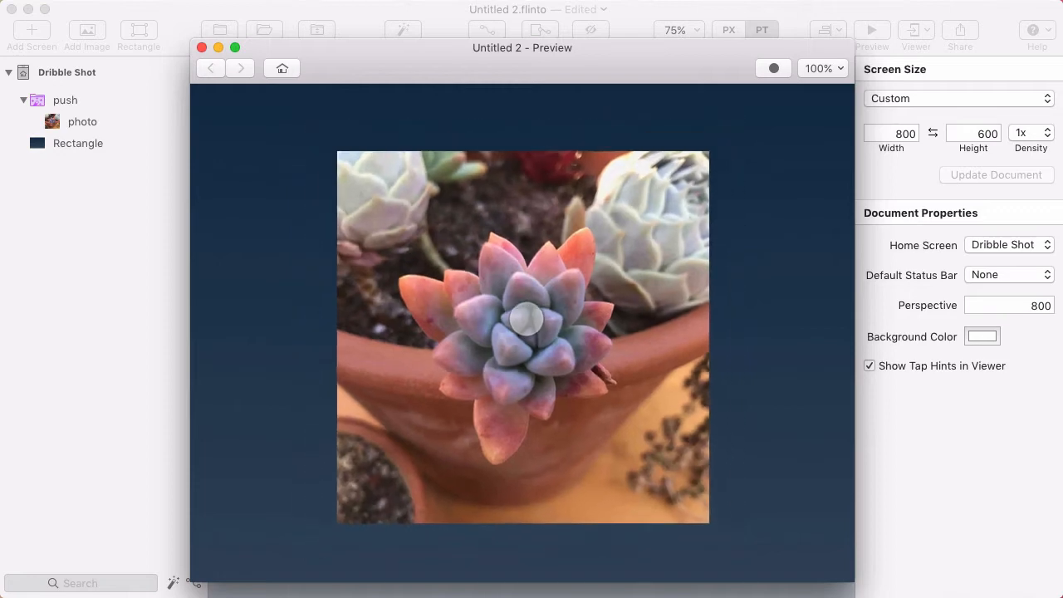
click(519, 317)
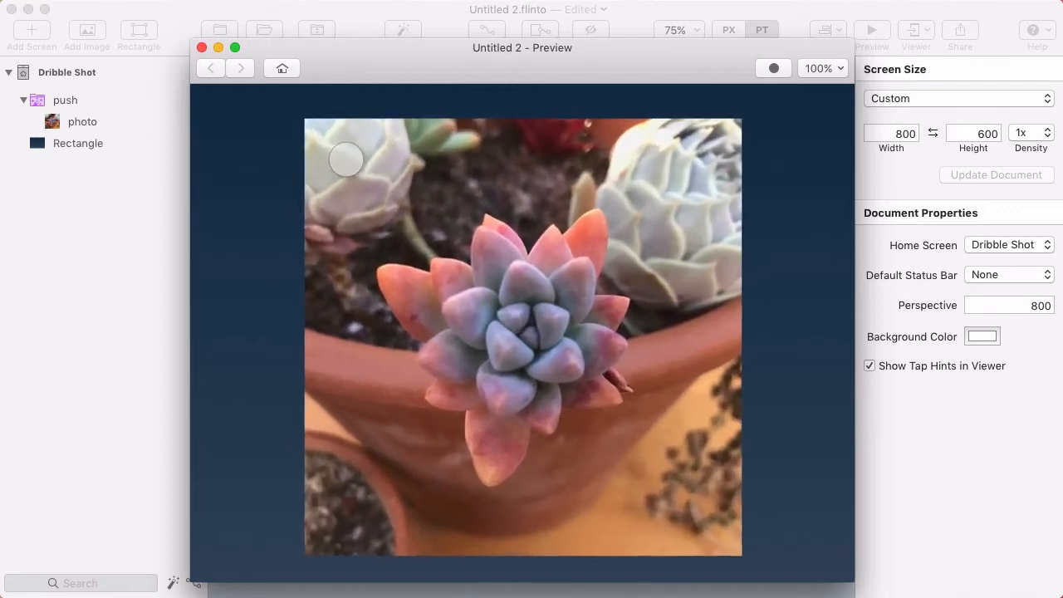
click(513, 156)
click(697, 150)
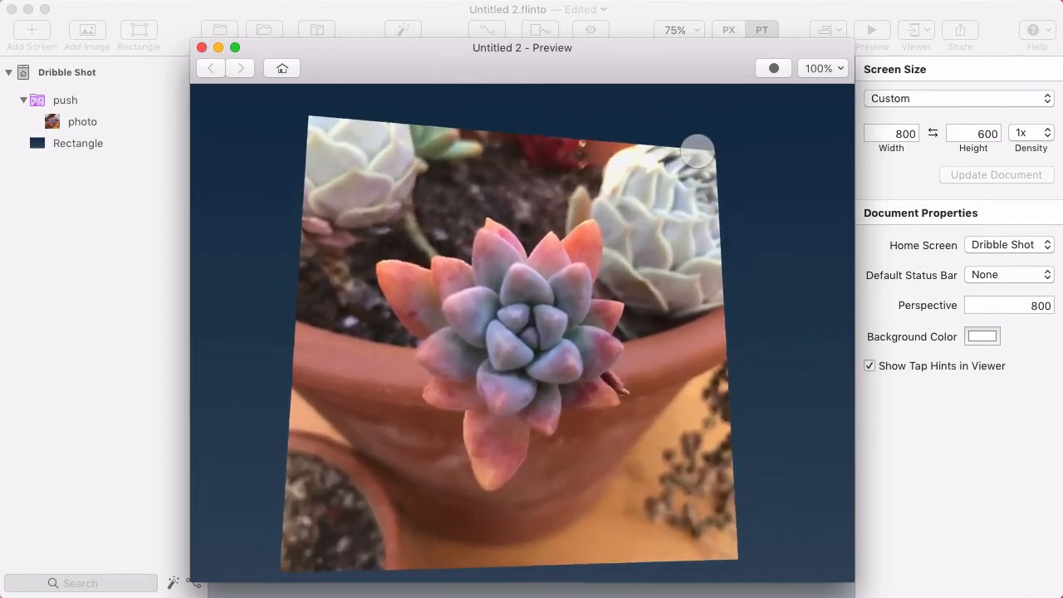
click(690, 281)
click(540, 322)
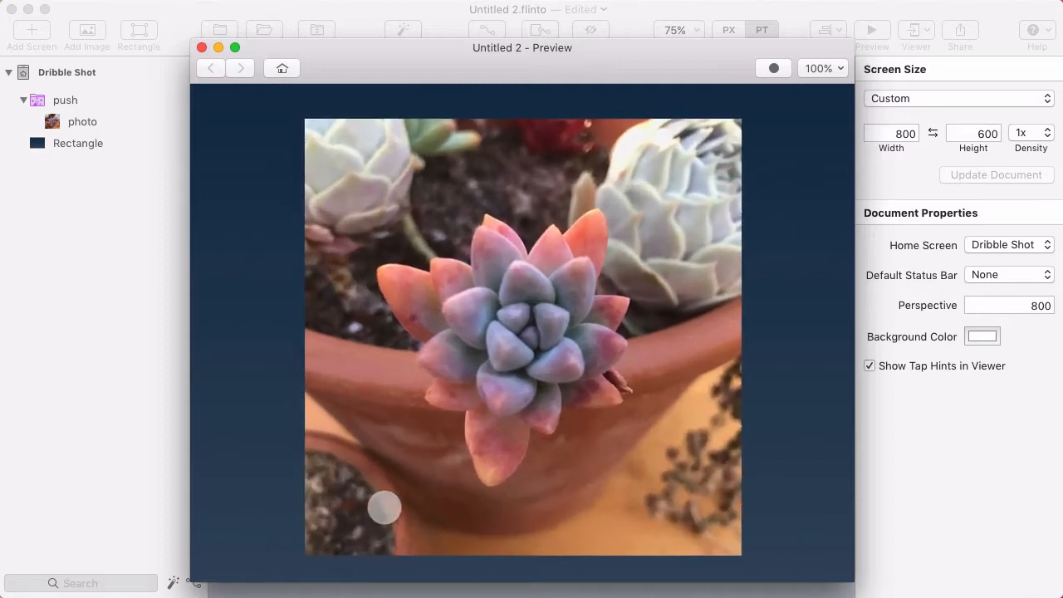
click(513, 323)
click(524, 154)
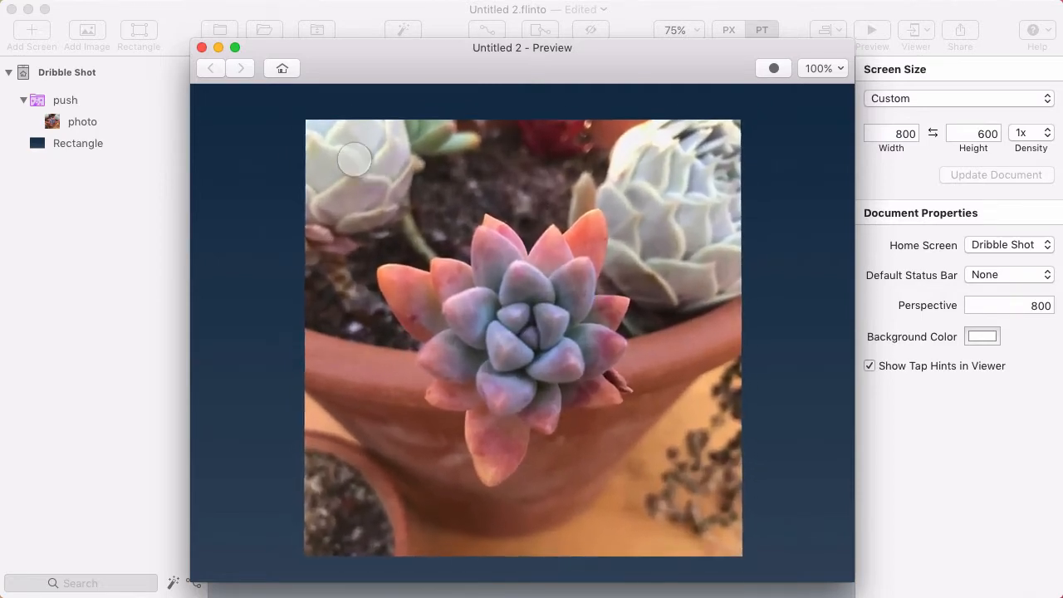
click(349, 426)
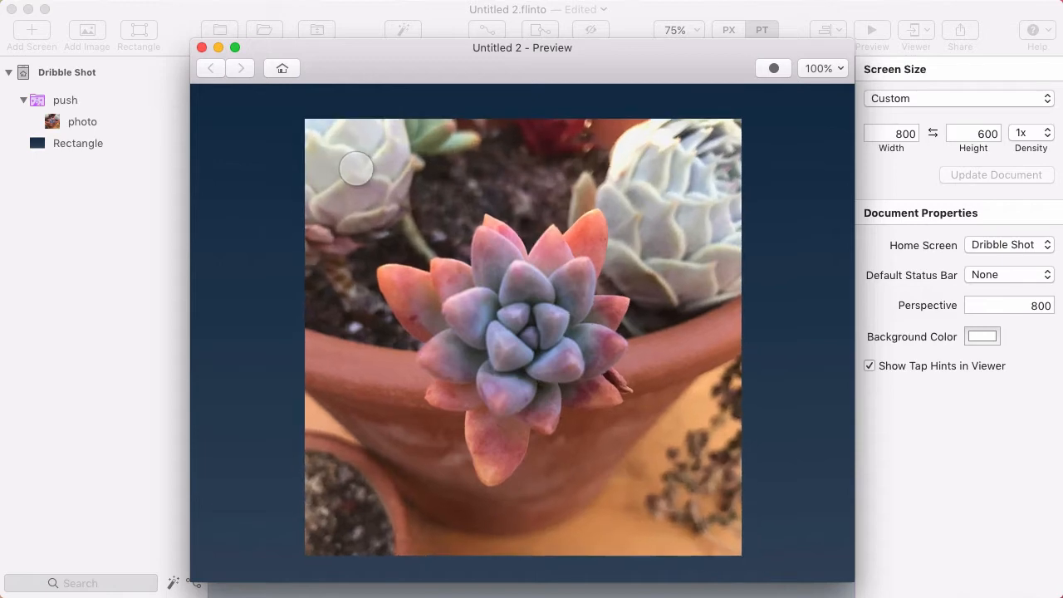
Test the photo's push effect again by moving quickly between its edges, corners and middle, and close the preview
drag(511, 151, 708, 157)
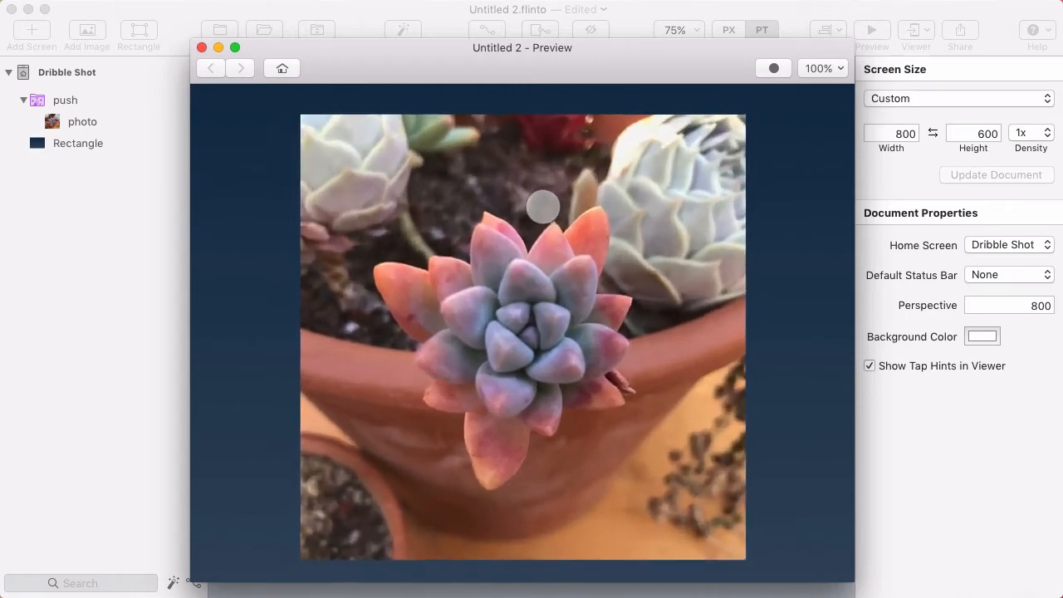
click(352, 281)
click(498, 287)
click(522, 166)
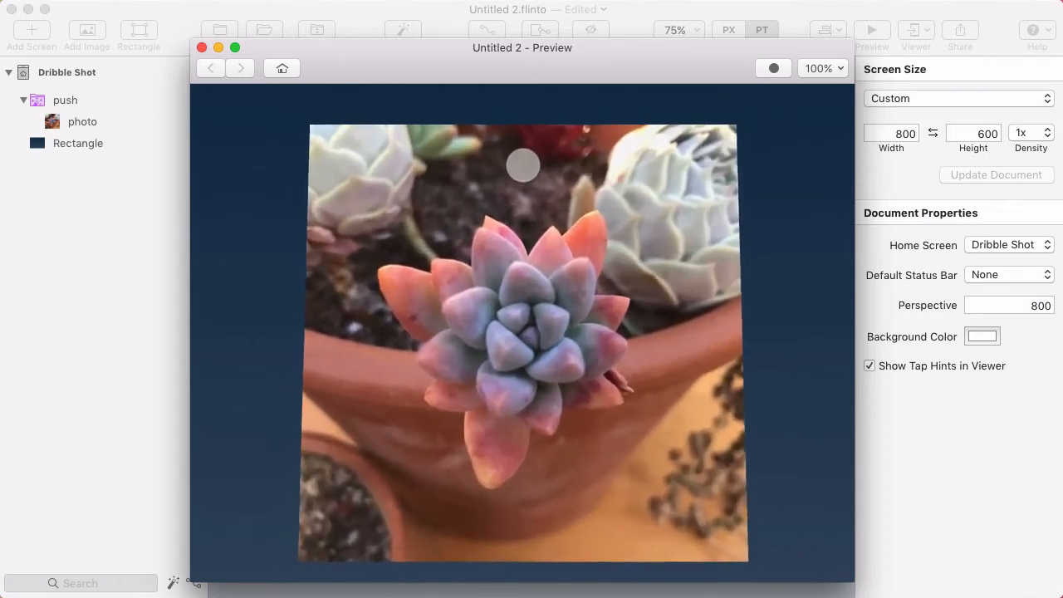
click(516, 275)
click(534, 476)
click(489, 356)
click(379, 339)
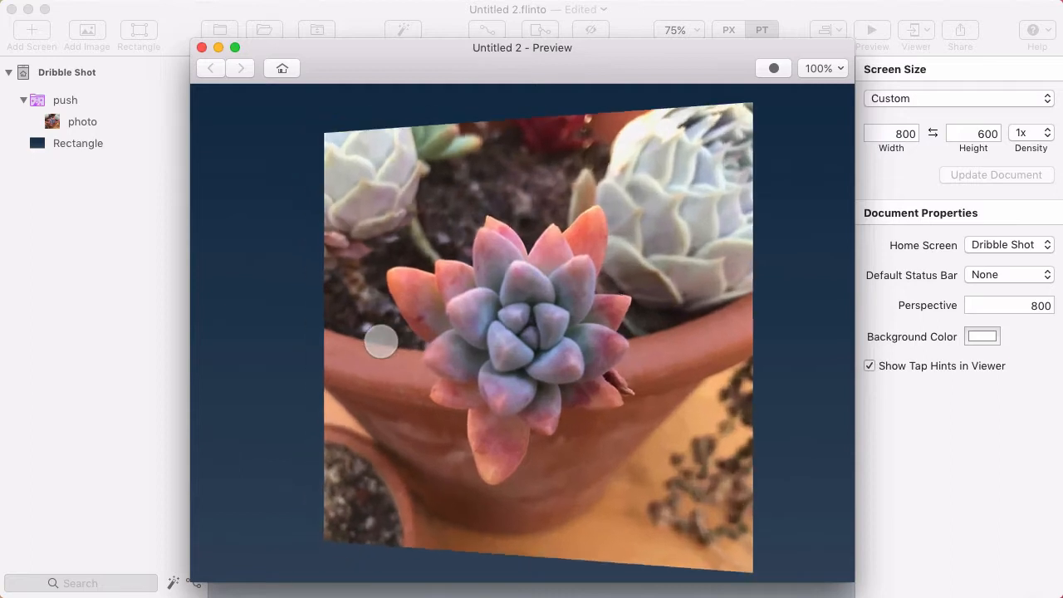
click(667, 320)
click(506, 138)
click(387, 174)
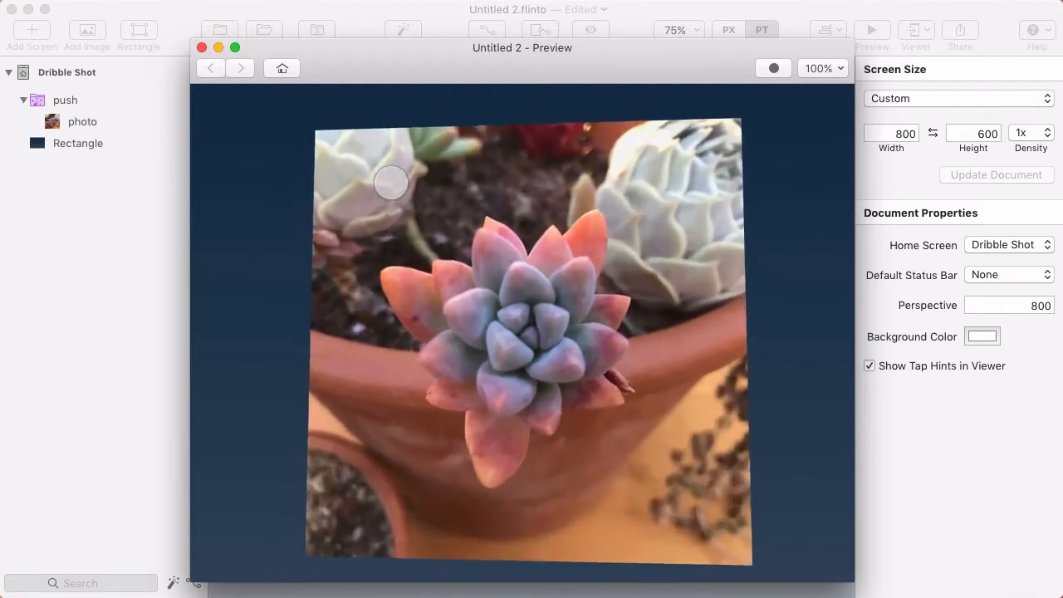
click(508, 304)
click(363, 493)
click(373, 294)
click(631, 301)
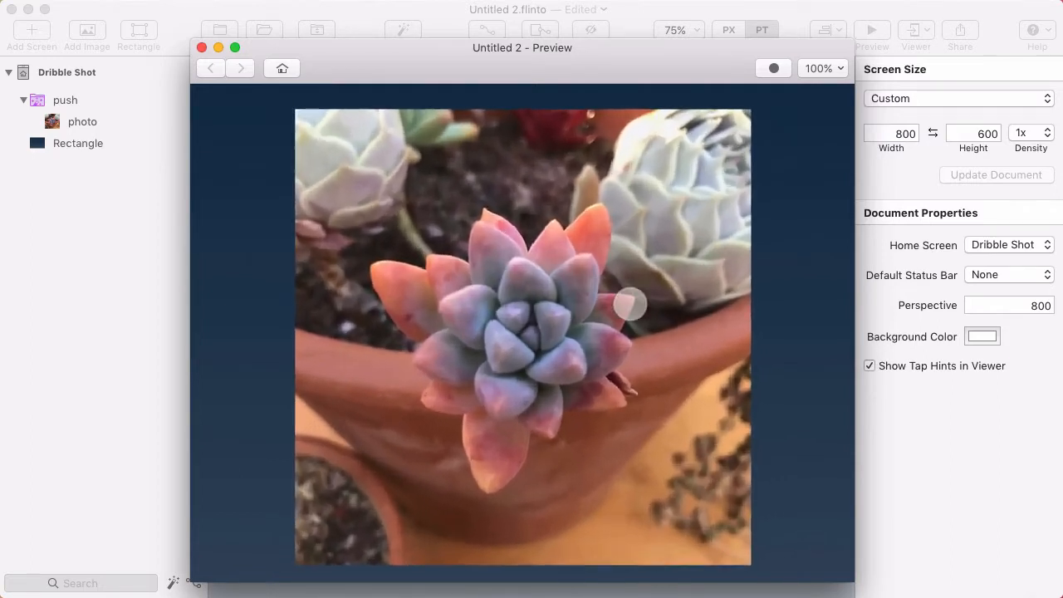
click(351, 304)
click(503, 175)
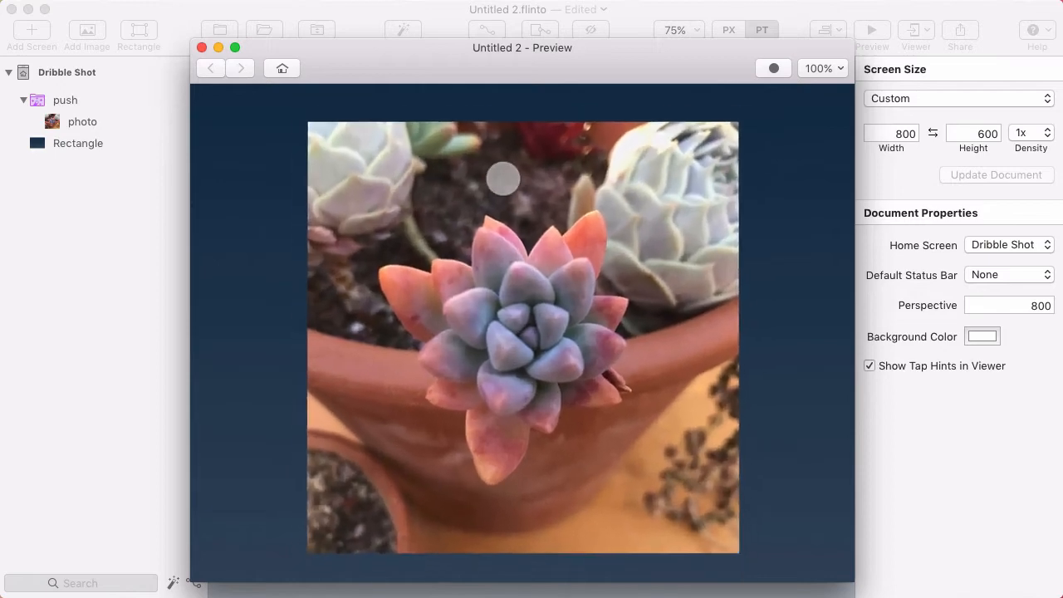
key(super+w)
Open the push group's behavior for editing and hide the link overlays covering the photo
click(421, 264)
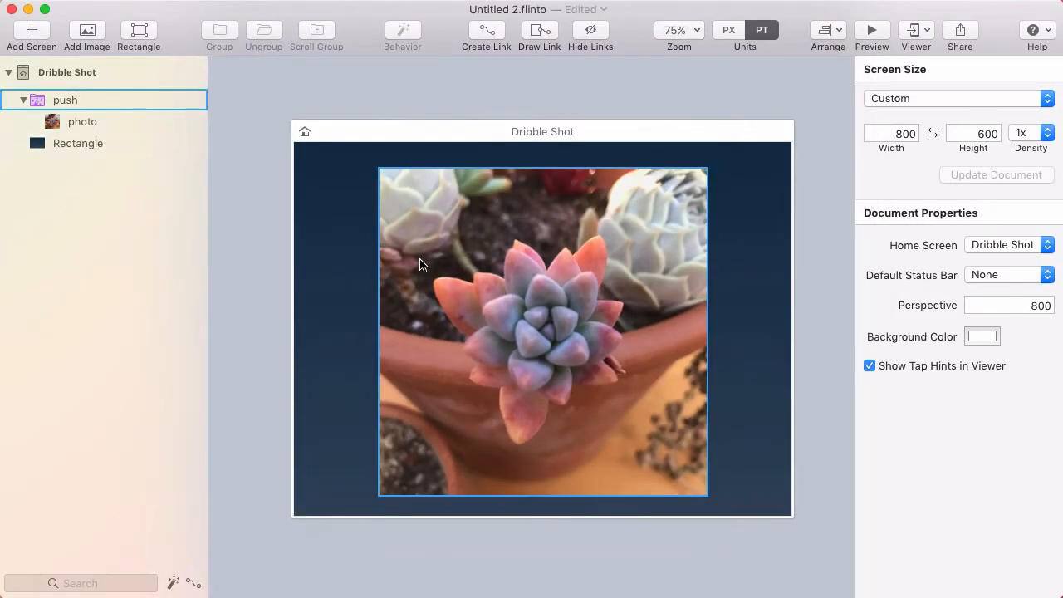
click(108, 122)
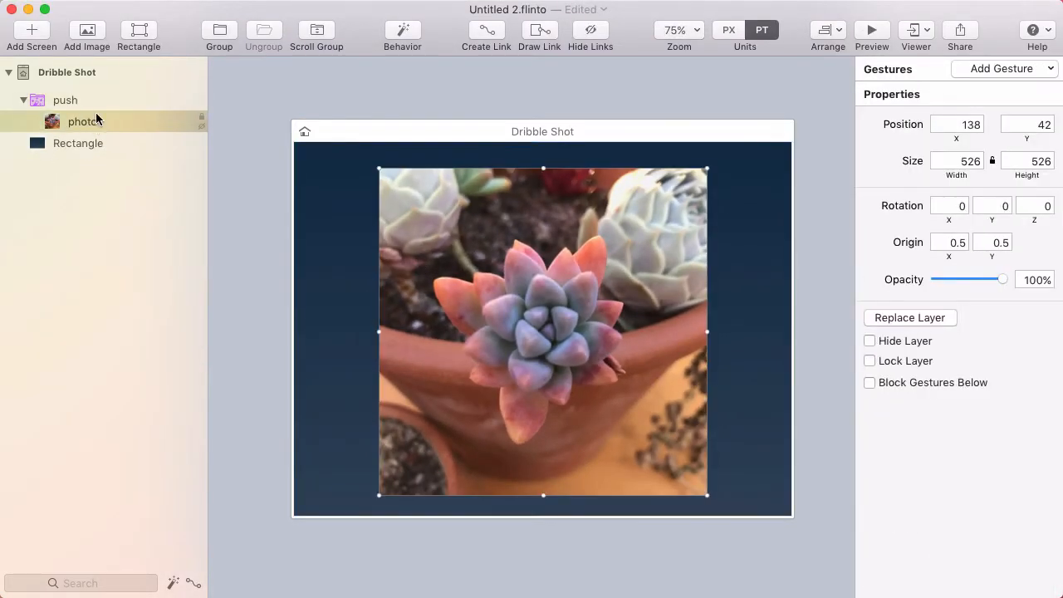
click(64, 102)
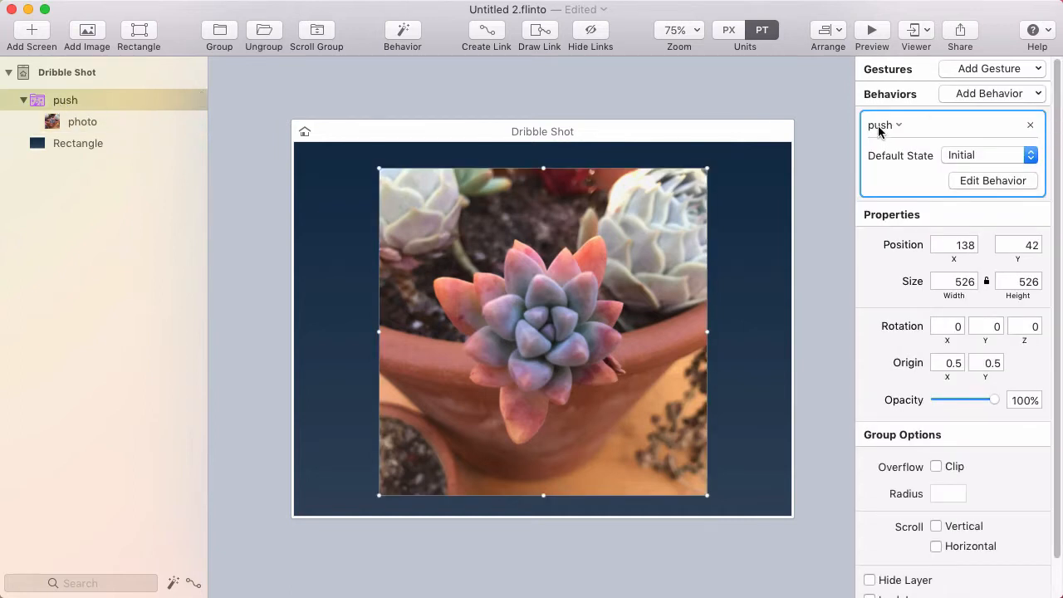
click(966, 179)
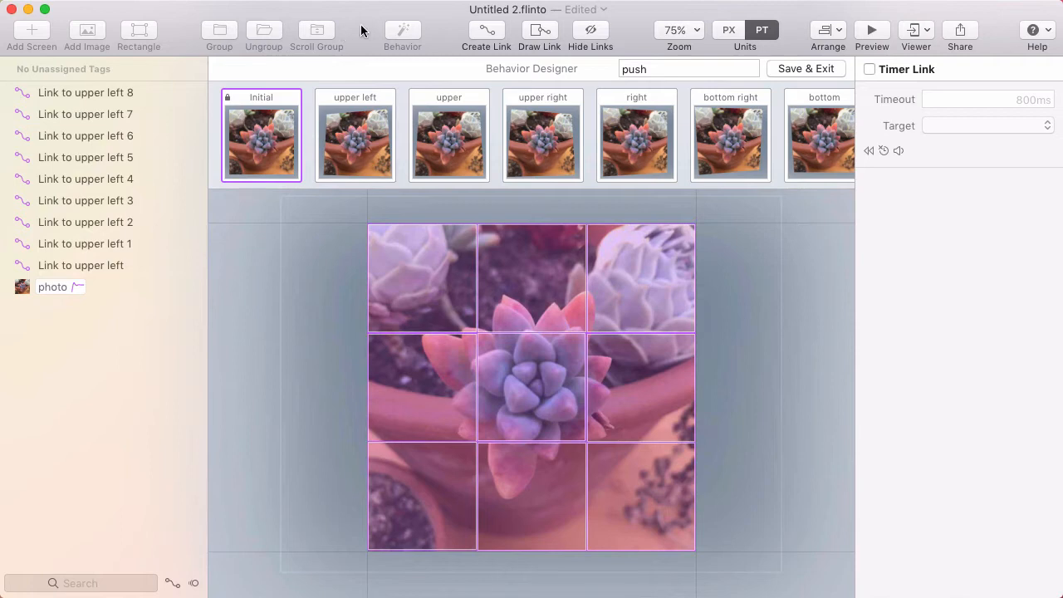
key(super+shift+l)
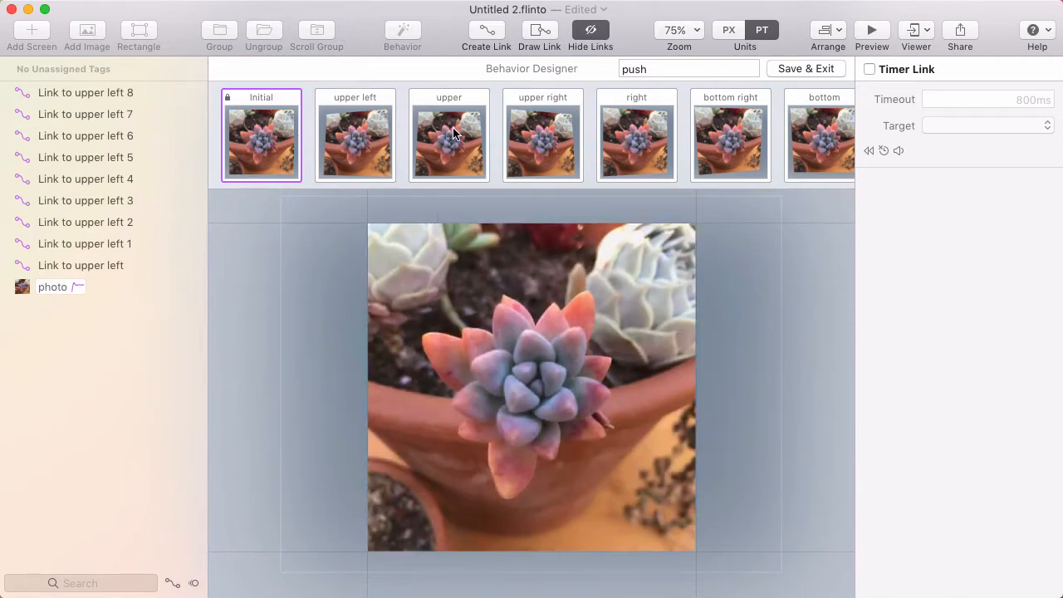
Look through the behavior's states and view the upper left and upper right ones
scroll(452, 127, right, 3)
scroll(452, 131, left, 3)
click(340, 95)
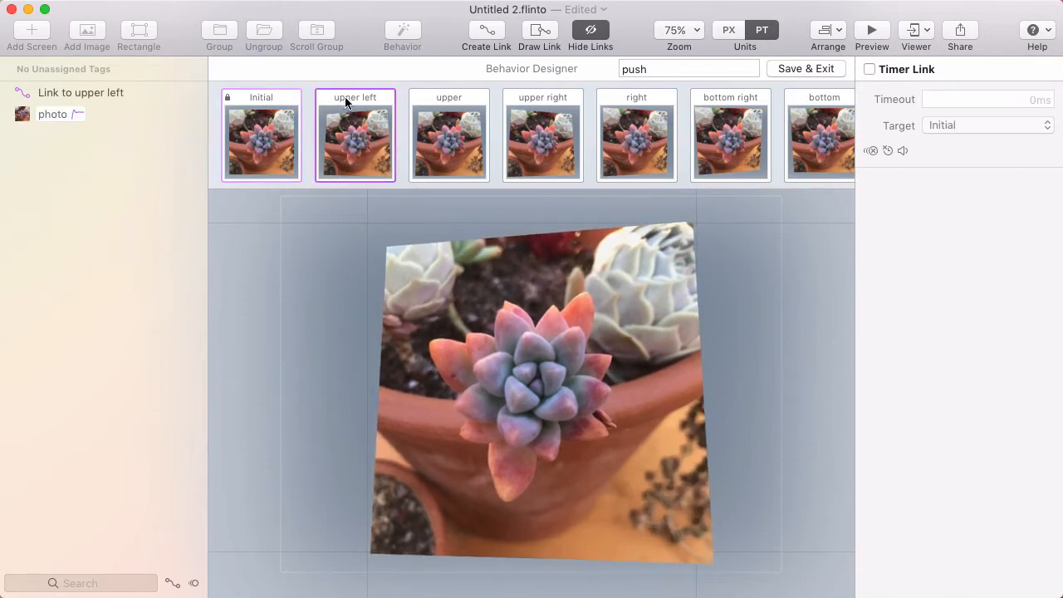
click(546, 100)
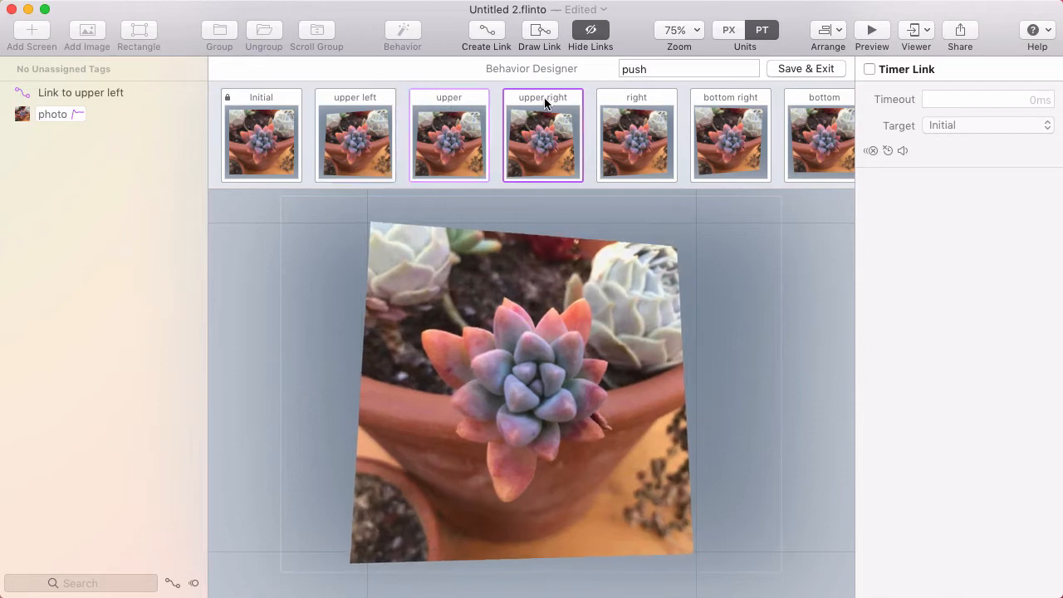
View the right state and inspect the photo layer's Y rotation
click(631, 100)
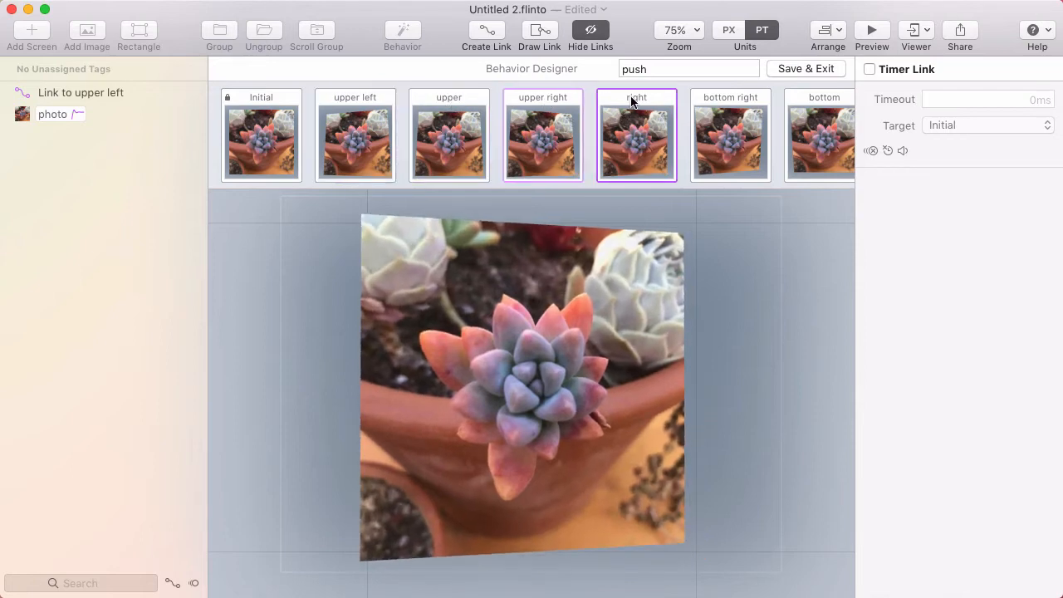
click(608, 347)
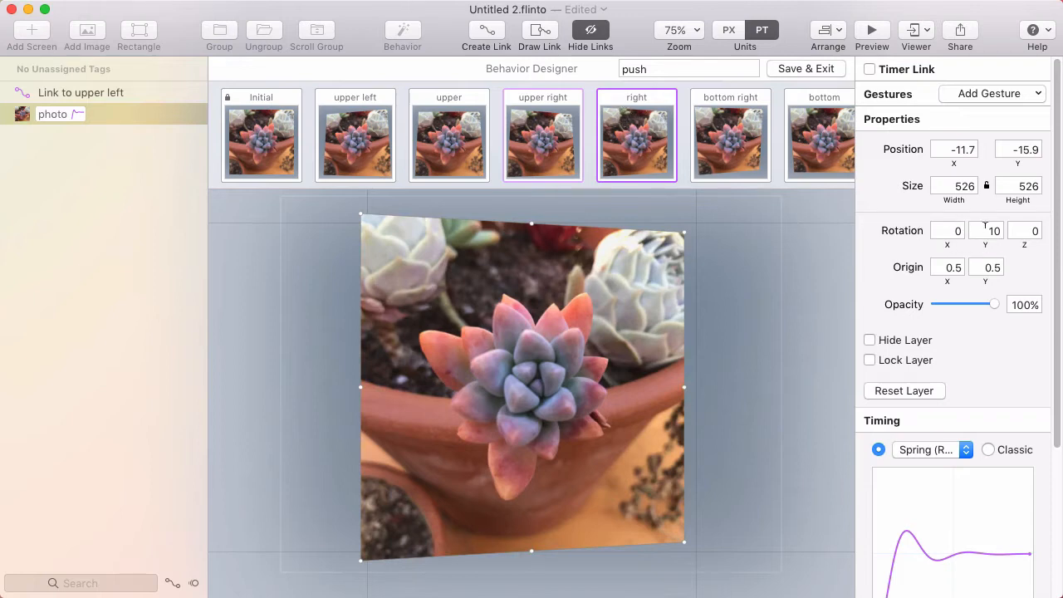
drag(985, 246, 983, 249)
View the bottom right state and inspect the photo layer's X rotation
click(728, 135)
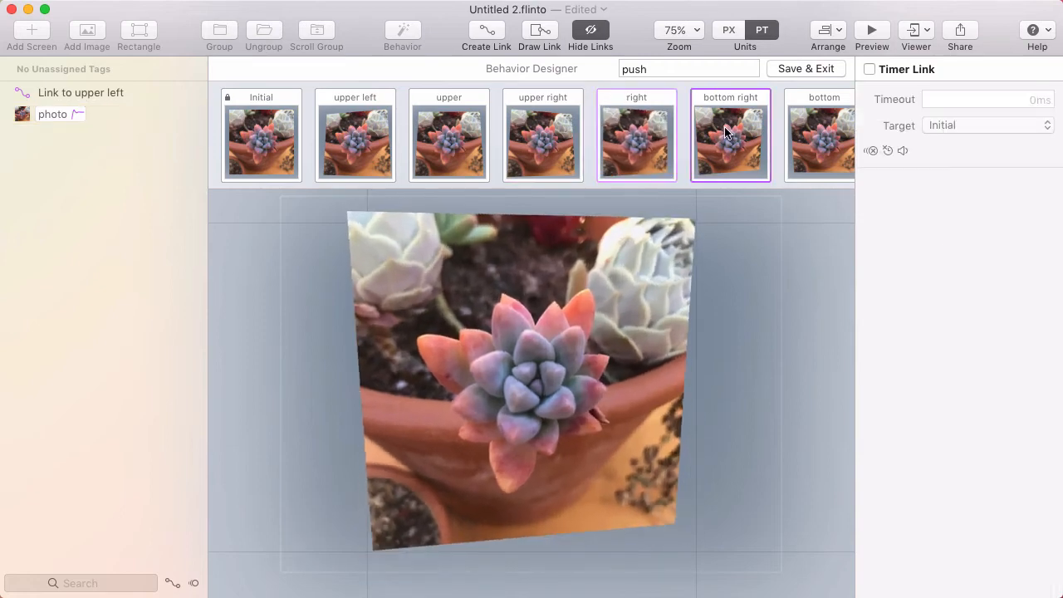
click(631, 363)
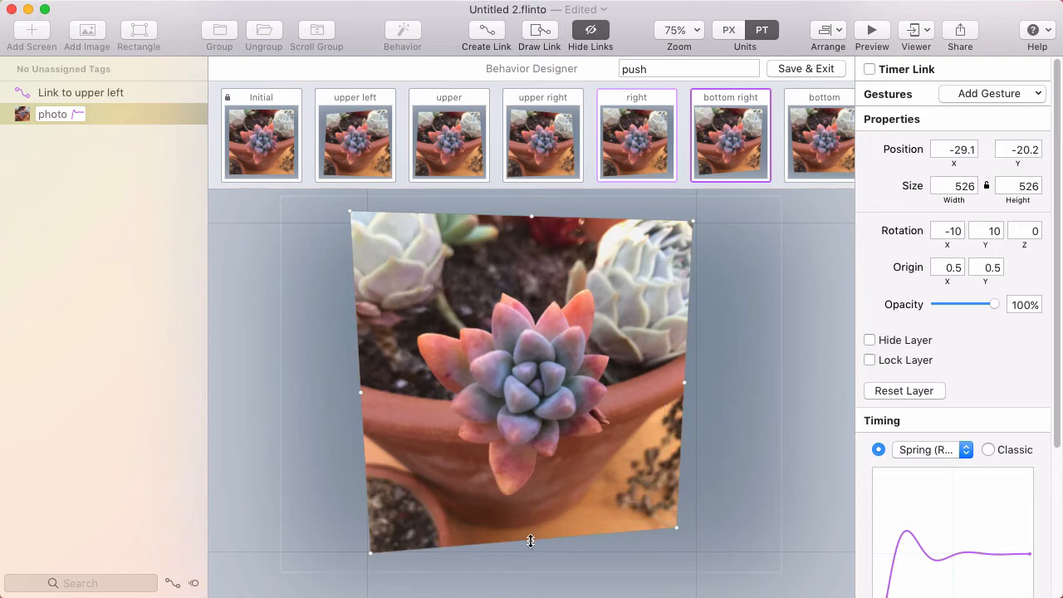
mouse_move(948, 243)
mouse_down()
mouse_move(935, 244)
mouse_move(971, 246)
mouse_move(943, 249)
mouse_up()
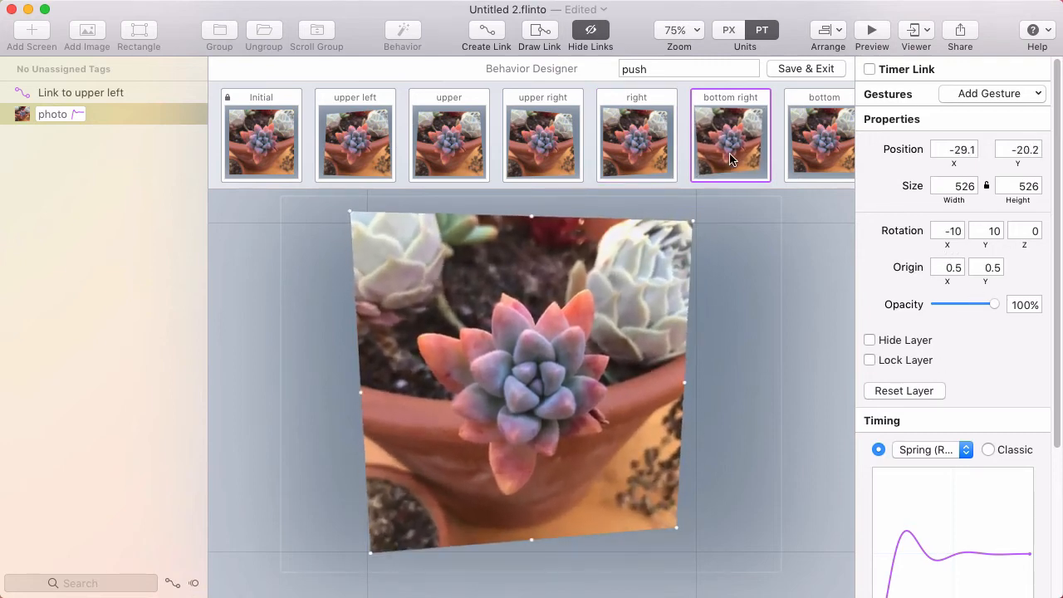
View the center state at the end of the state list
scroll(721, 151, right, 5)
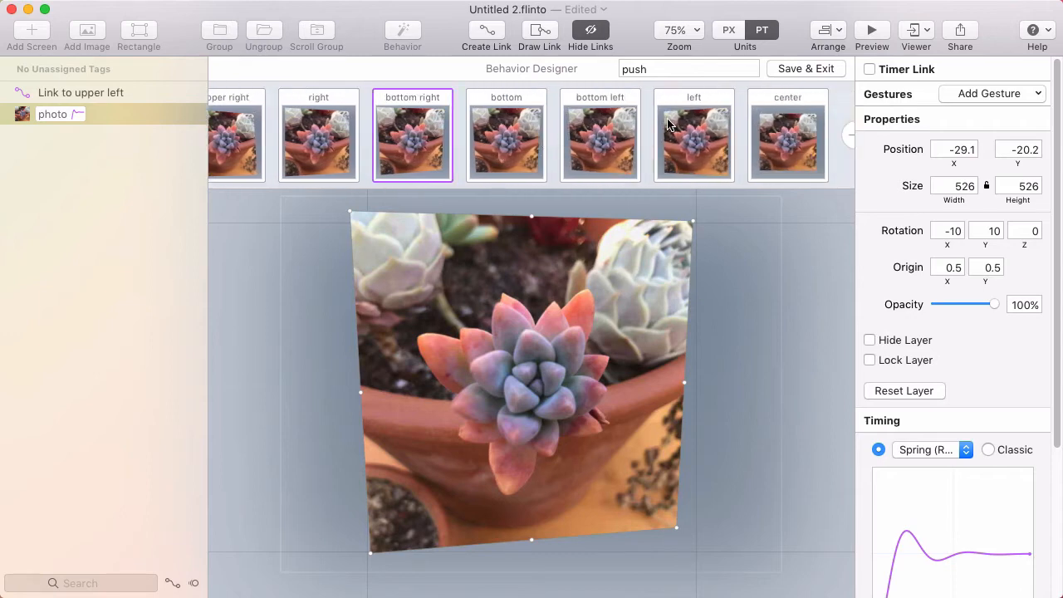
scroll(742, 138, right, 2)
click(731, 142)
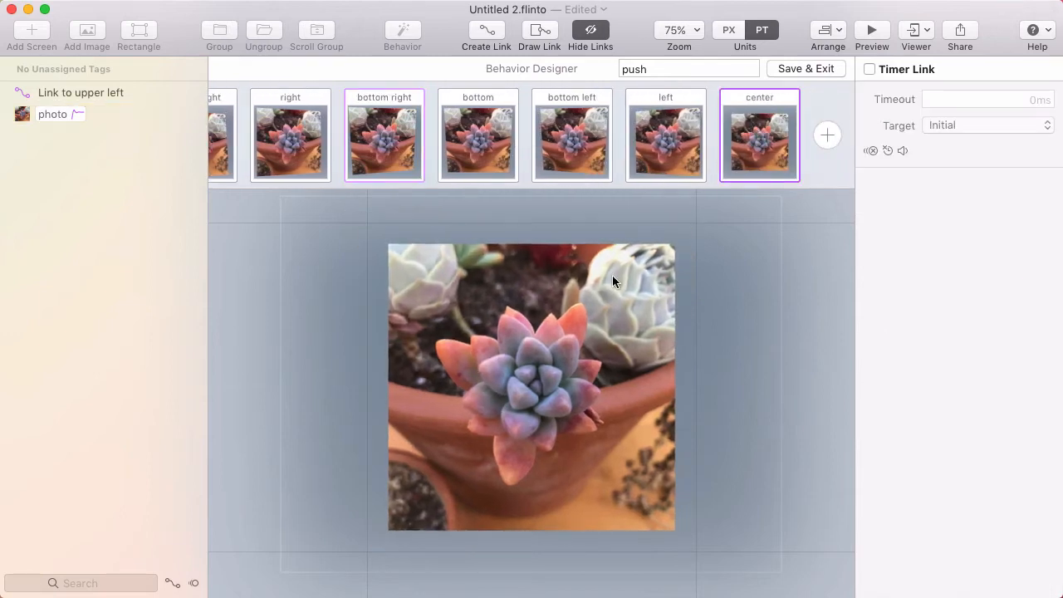
Inspect the photo layer's size in the center state, then show the hidden links in the Initial state
click(581, 336)
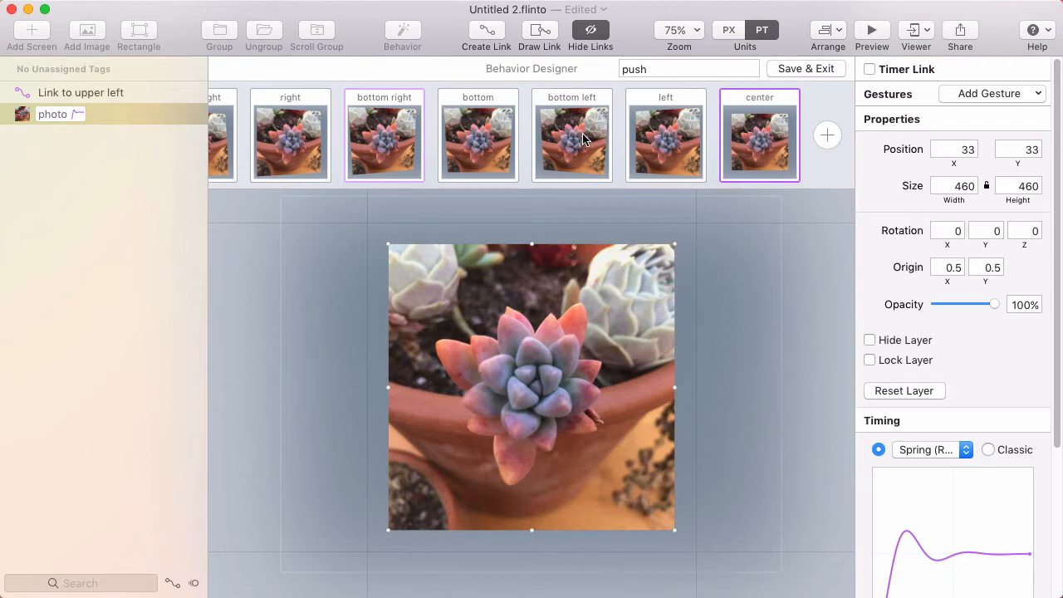
scroll(581, 133, left, 5)
click(279, 133)
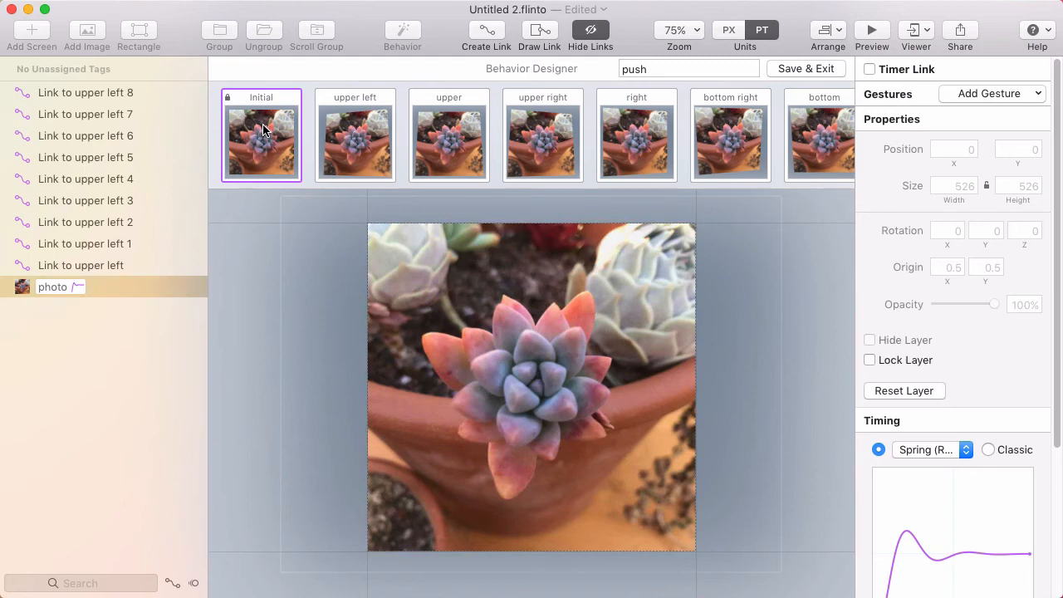
click(591, 30)
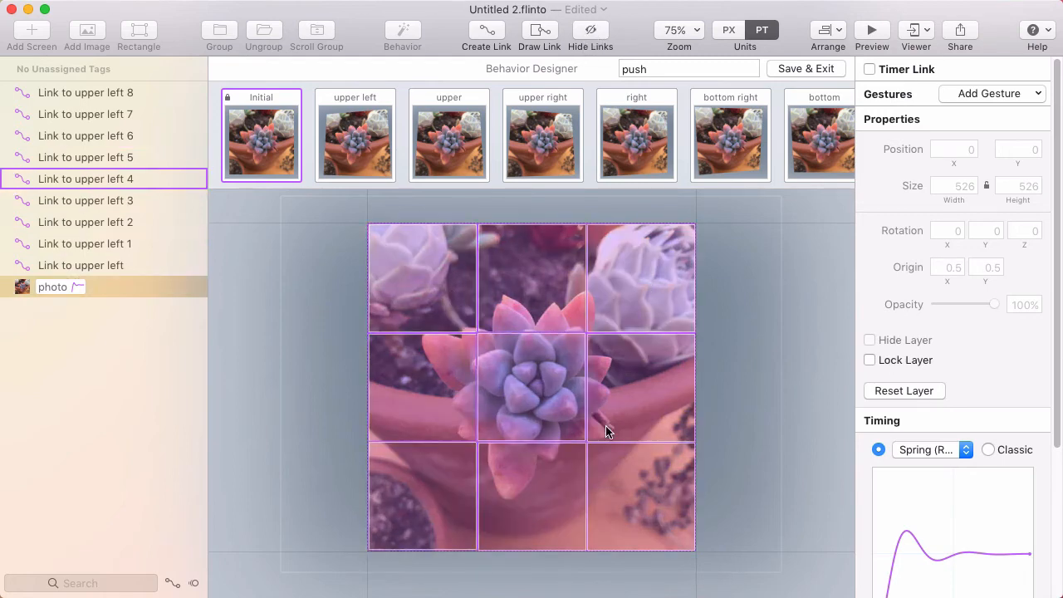
Inspect the Touch Down targets of the link areas covering the photo in the Initial state
click(420, 302)
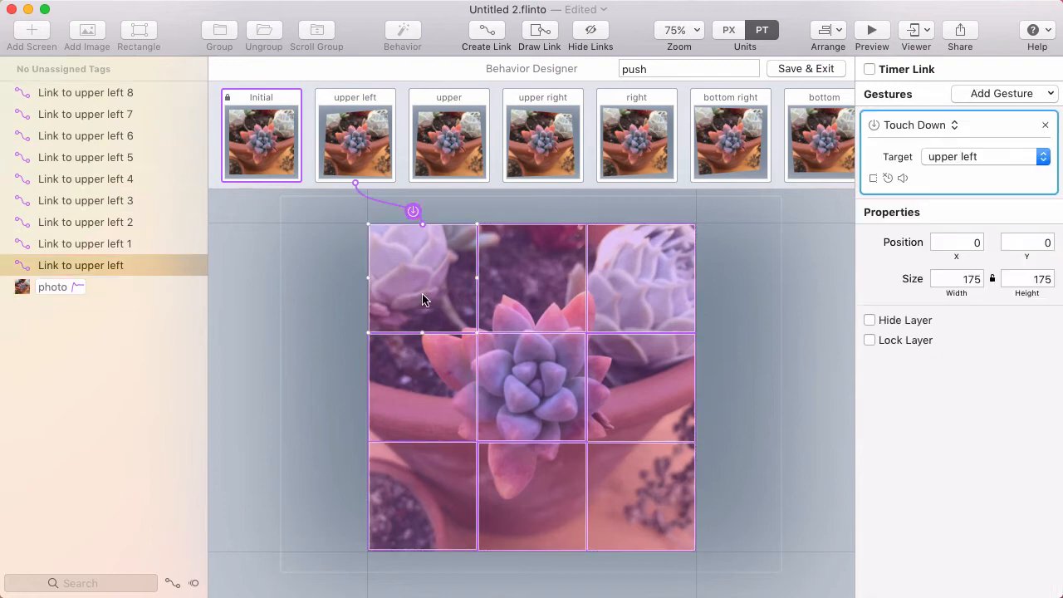
click(509, 250)
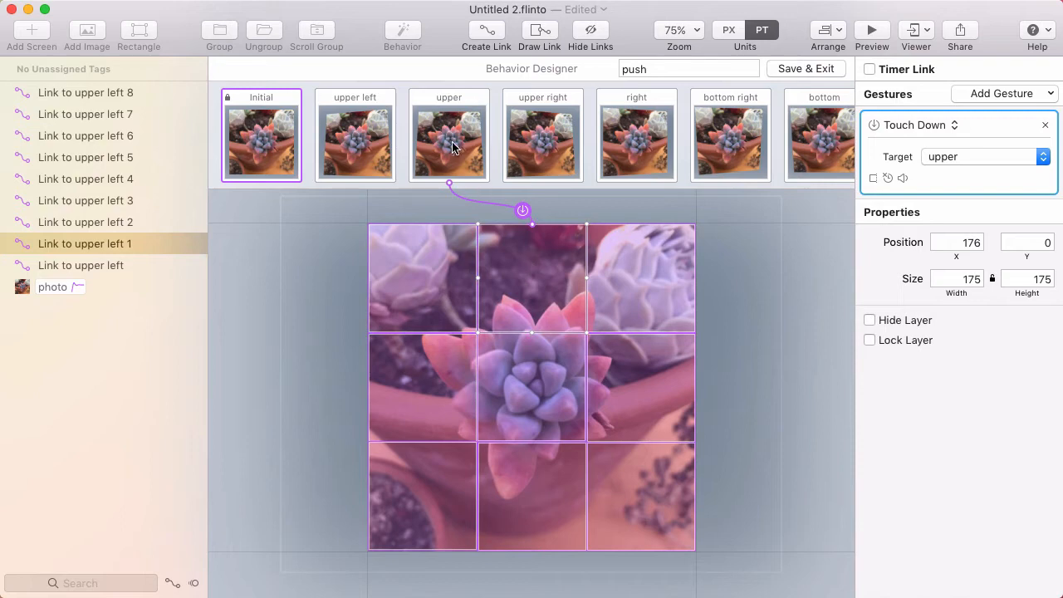
click(634, 273)
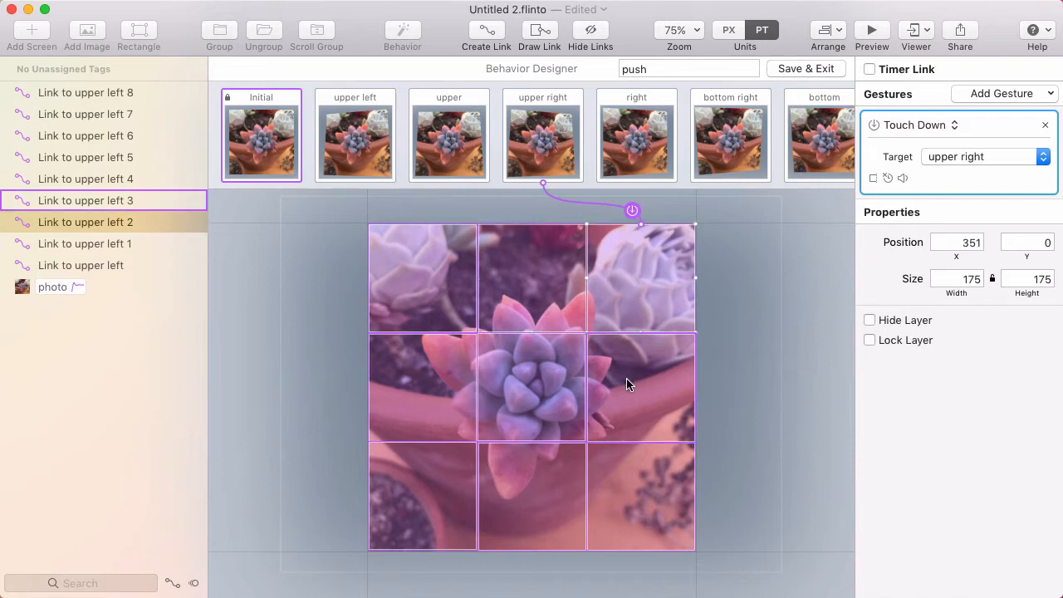
click(628, 383)
click(547, 413)
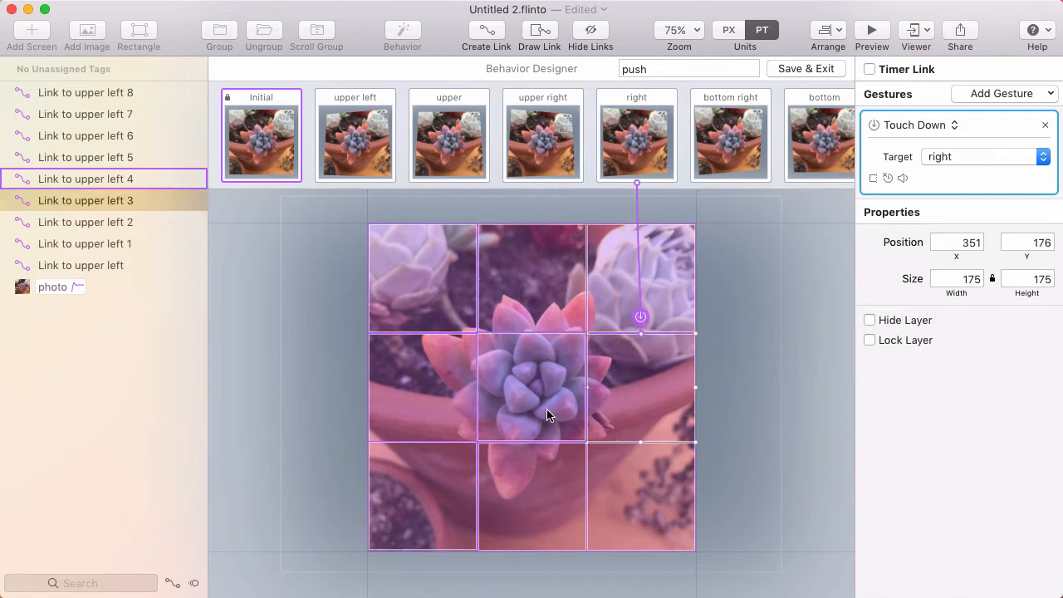
click(463, 401)
click(419, 265)
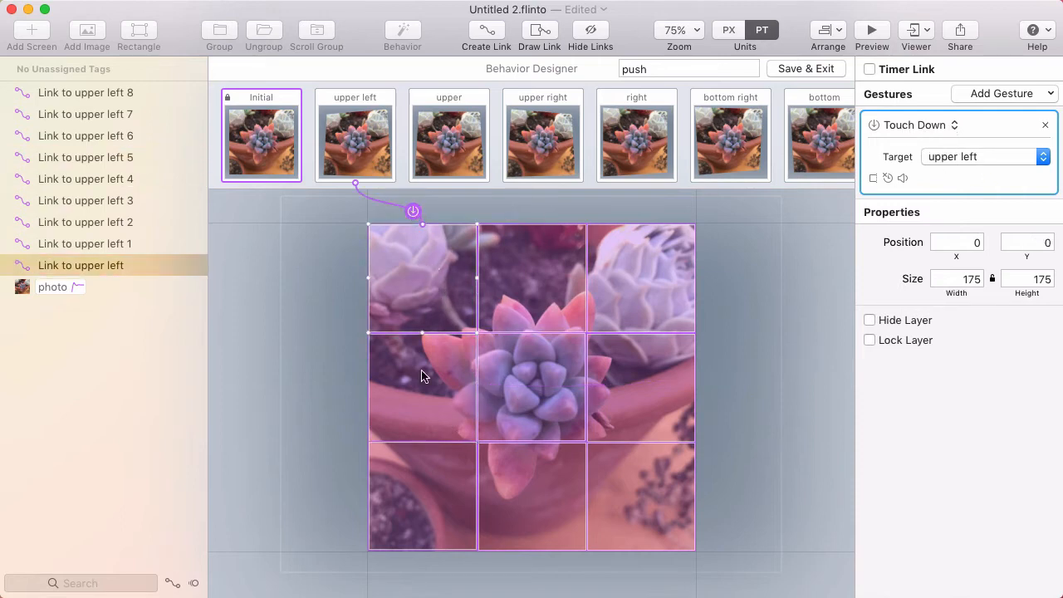
Inspect the link's gestures in the upper left state and test moving a touch off the photo in the preview
click(349, 136)
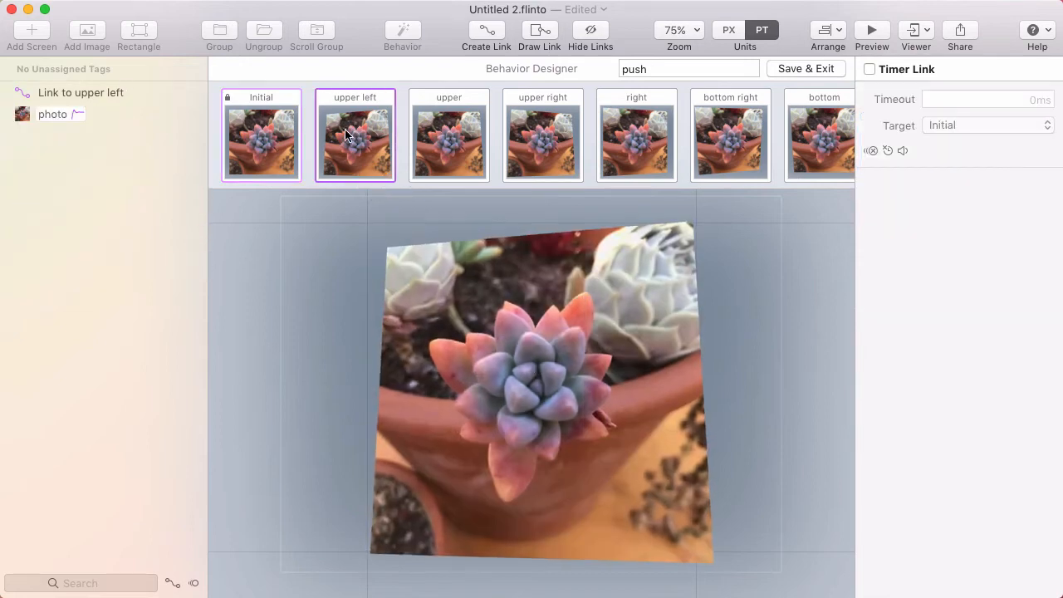
click(388, 230)
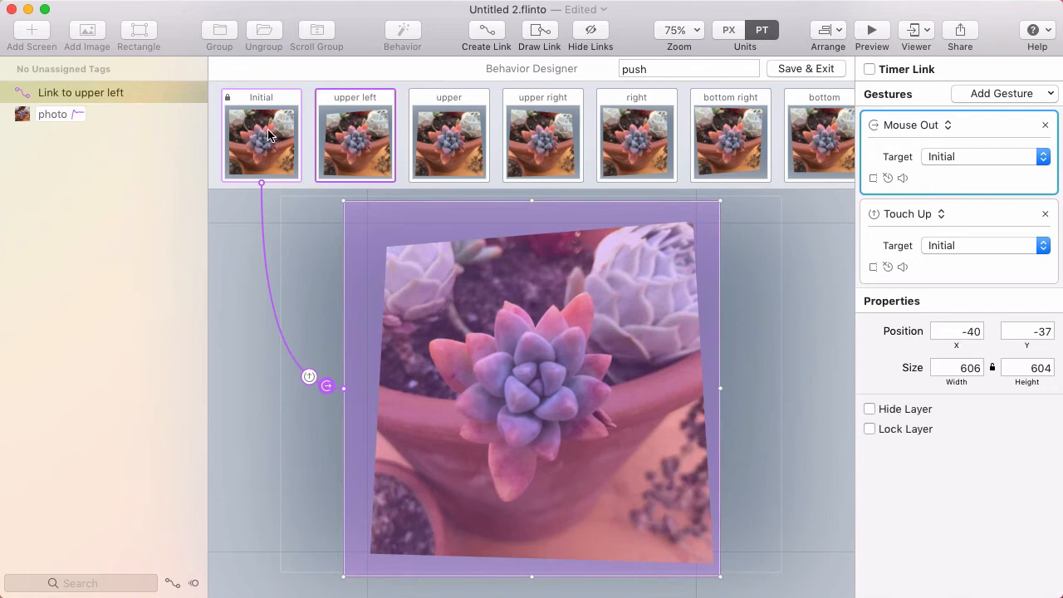
key(super+p)
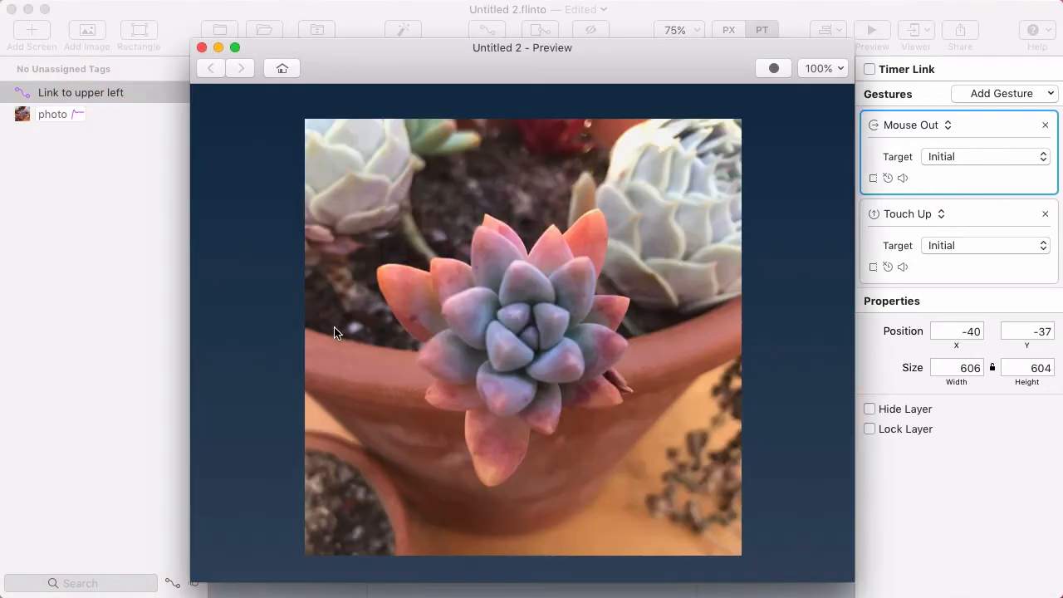
drag(335, 327, 195, 335)
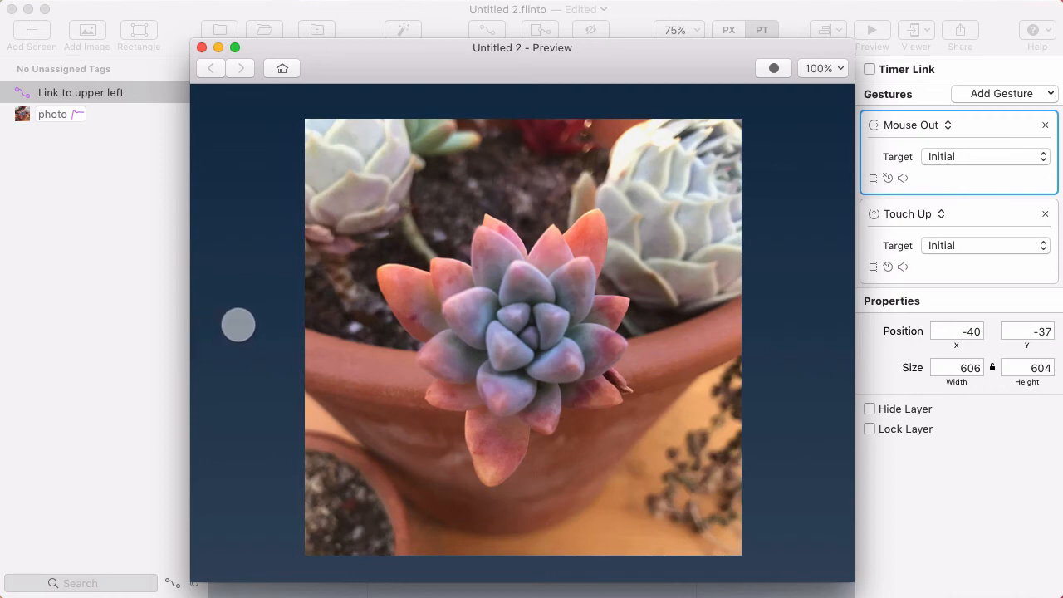
click(332, 16)
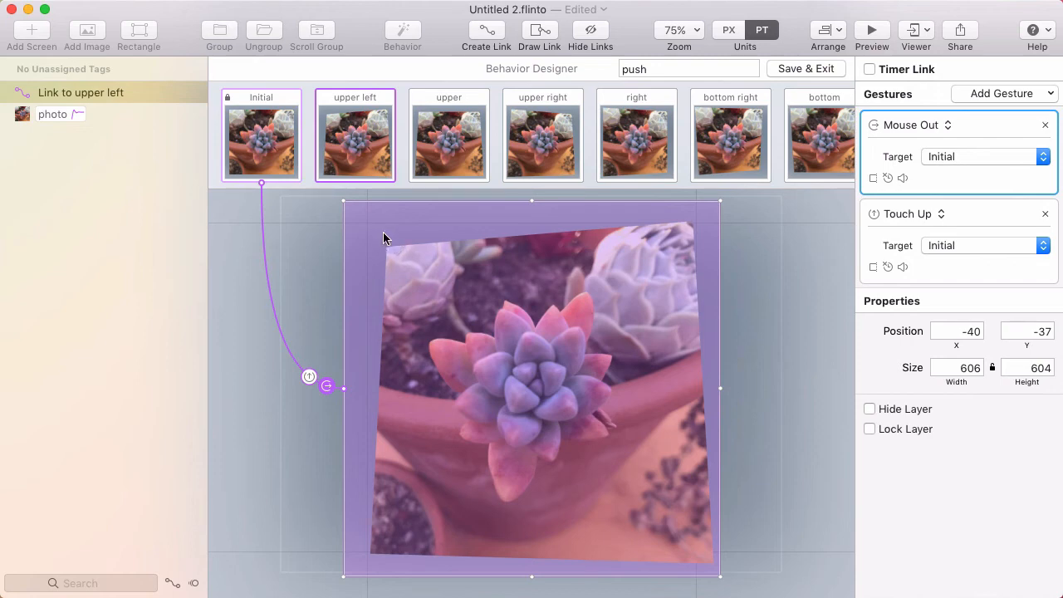
Inspect the upper state's link gestures and view the upper right, right, bottom right and bottom states
click(461, 141)
click(468, 276)
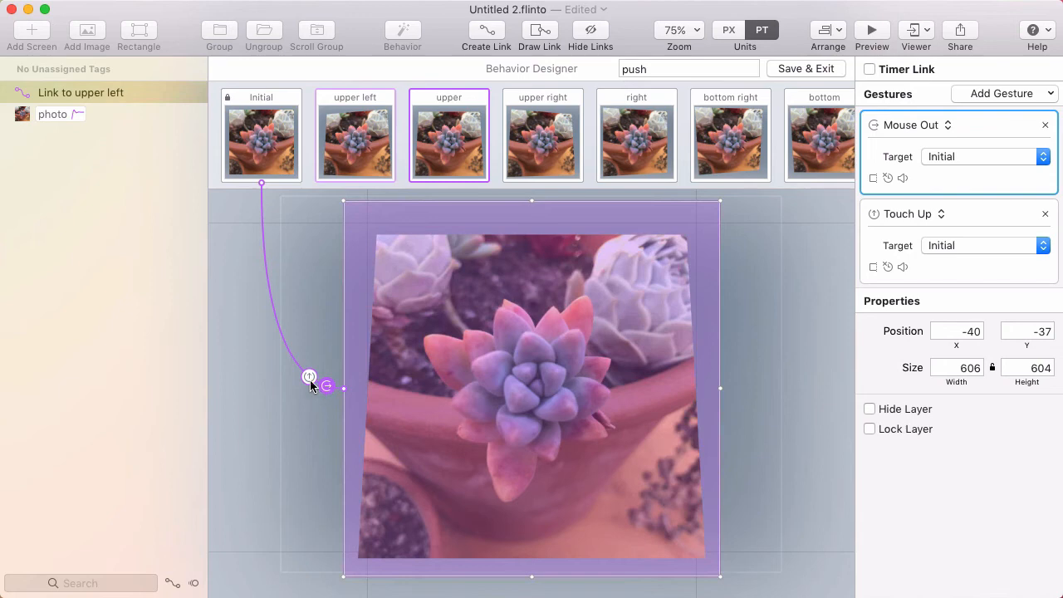
click(537, 123)
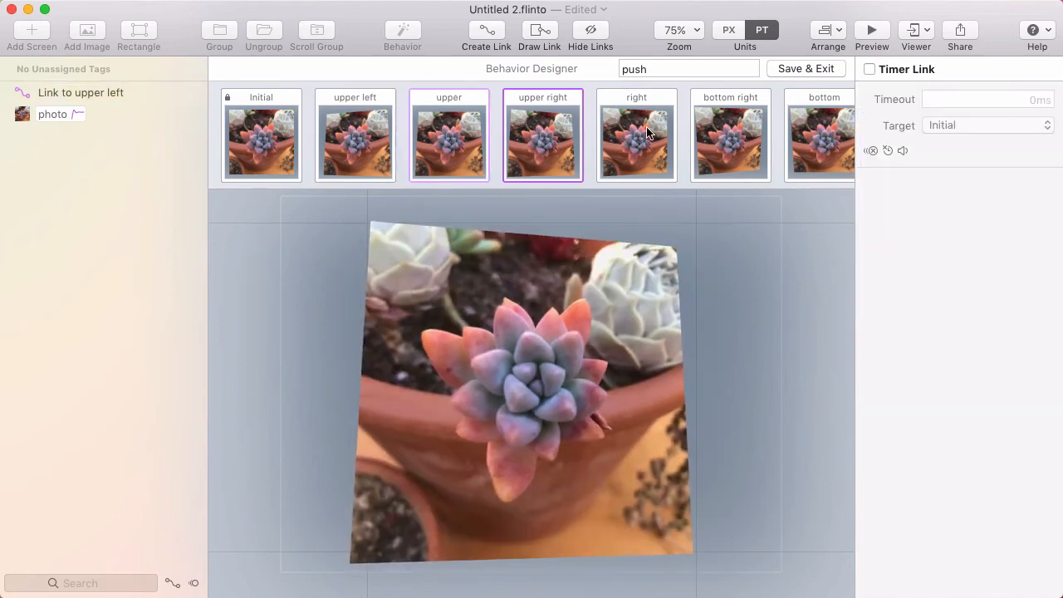
click(648, 133)
click(748, 135)
click(816, 136)
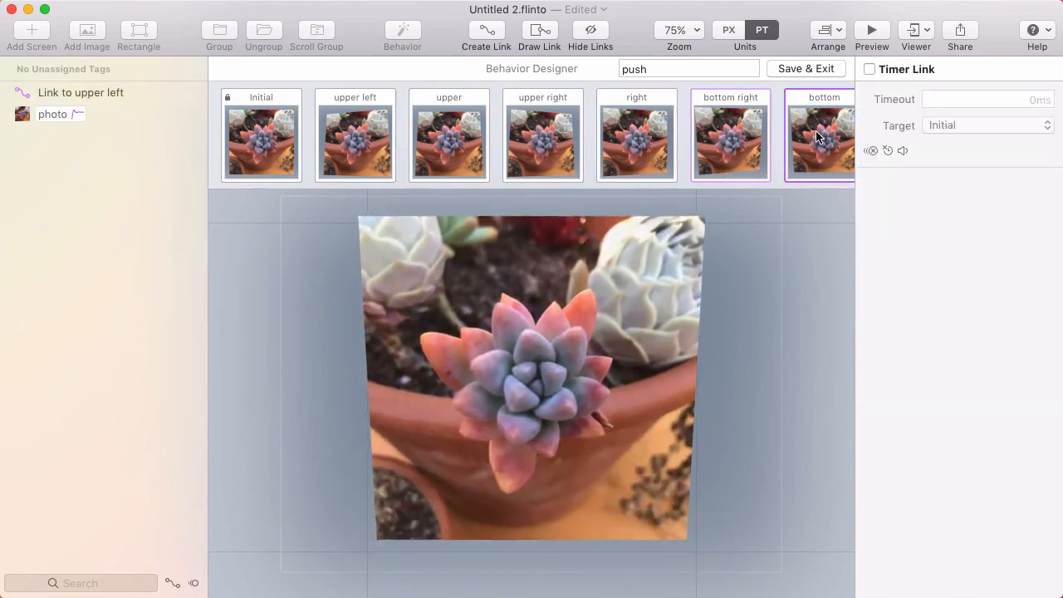